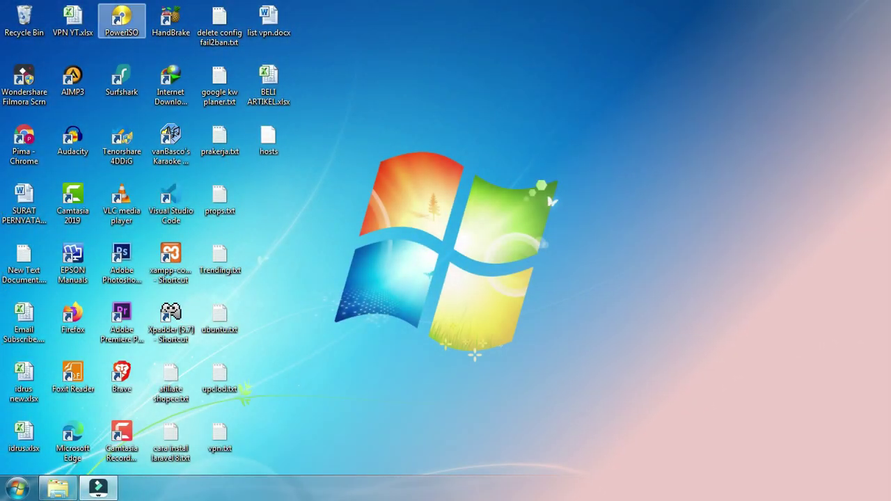
# Step: Check the contents of the Recycle Bin, then empty it and permanently delete all items
pyautogui.press('Return')
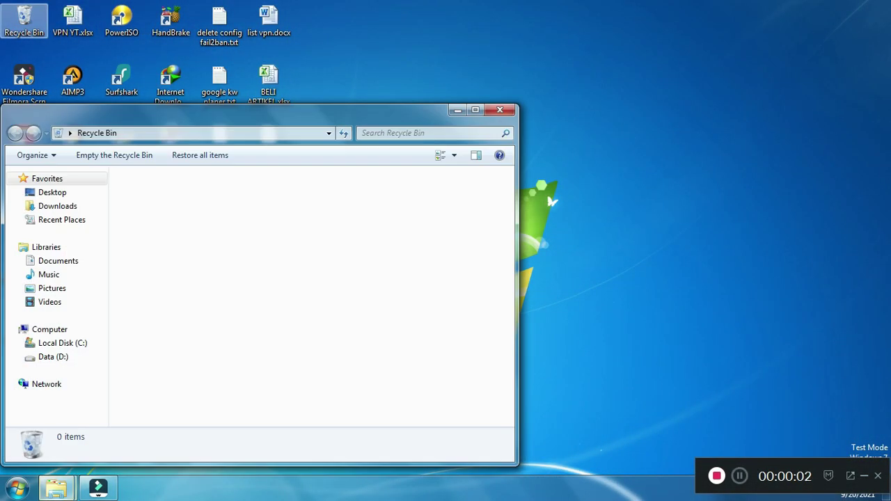
pyautogui.click(499, 110)
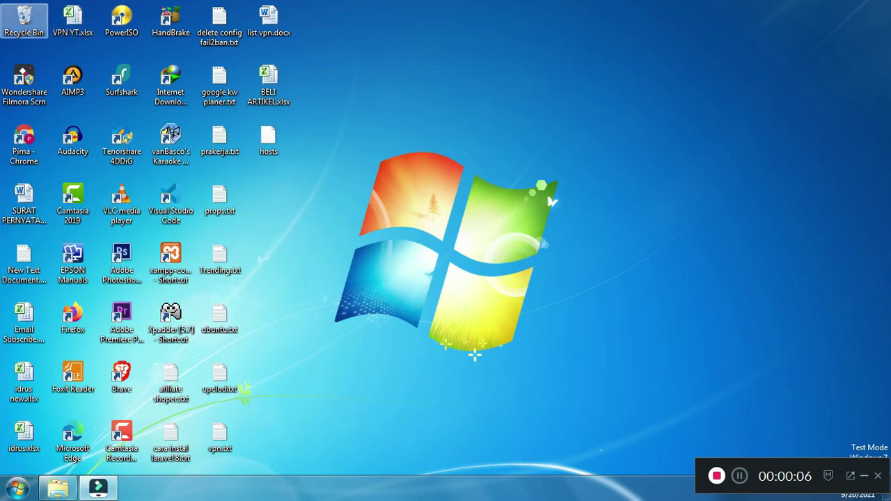
pyautogui.hotkey('shift', 'F10')
pyautogui.press('Down')
pyautogui.press('Down')
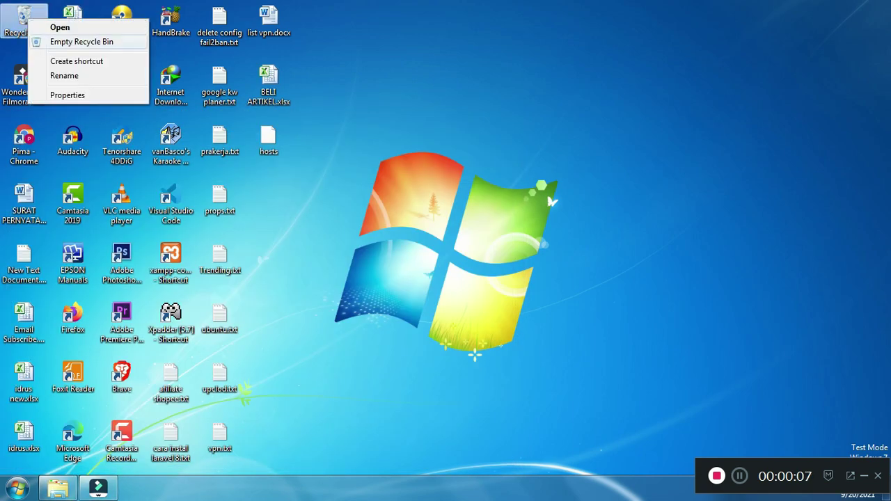
pyautogui.press('Return')
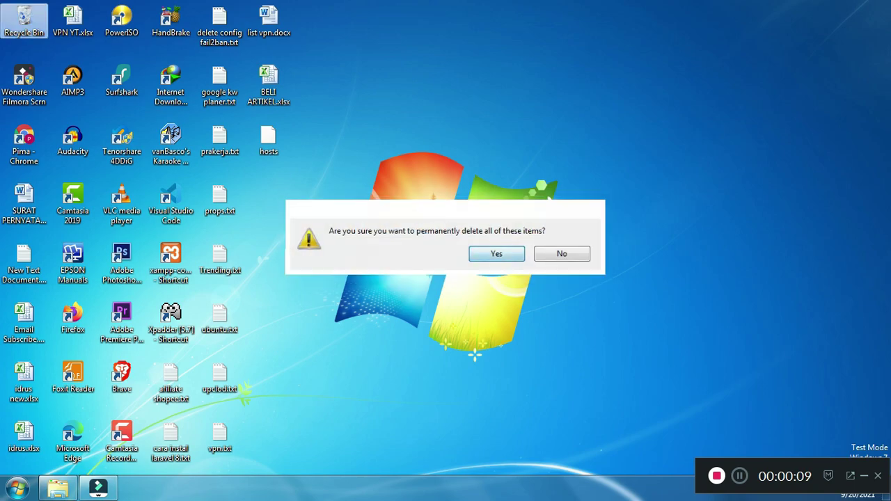
pyautogui.press('Return')
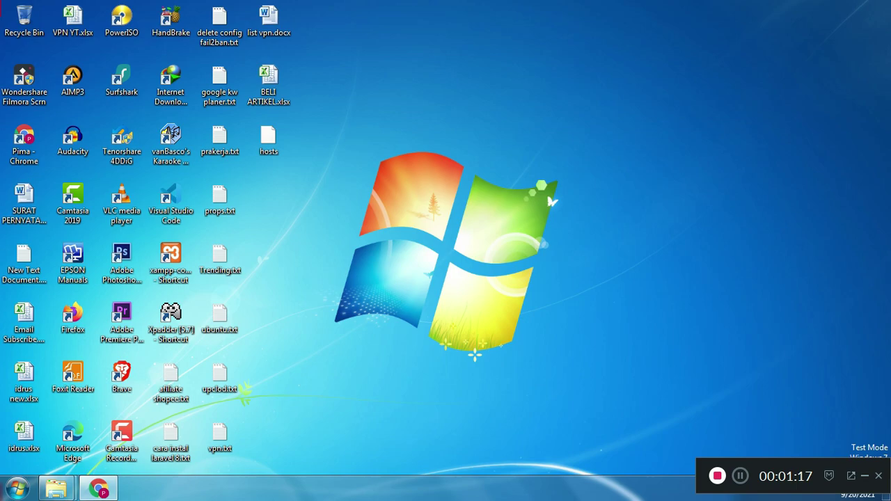
# Step: Run prefetch to open the Windows Prefetch folder, grant permanent access, delete everything in it and close the window
pyautogui.press('super+r')
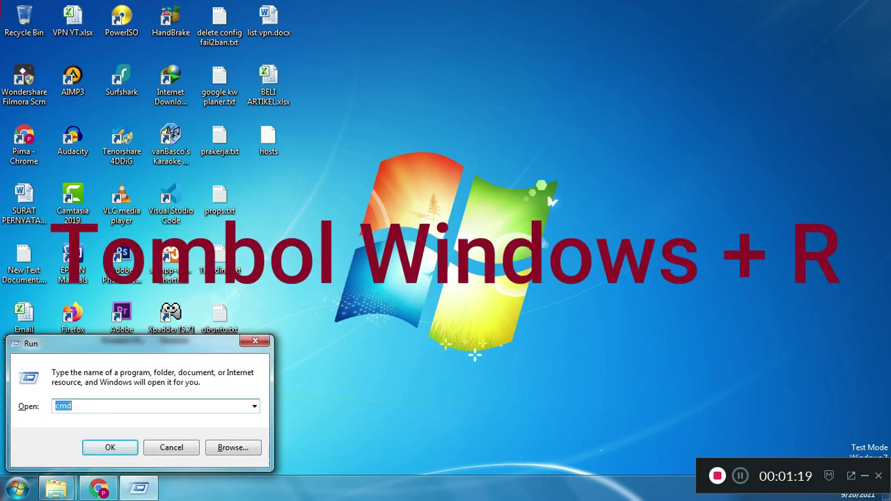
pyautogui.write('pre')
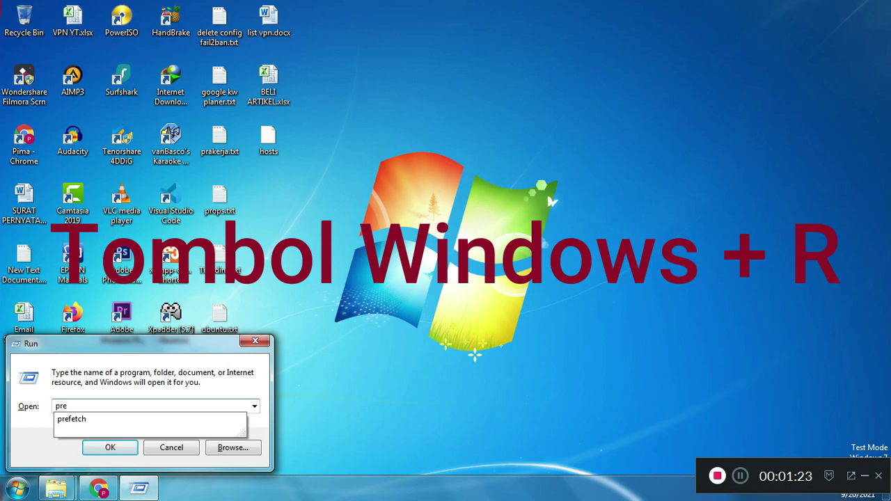
pyautogui.press('Return')
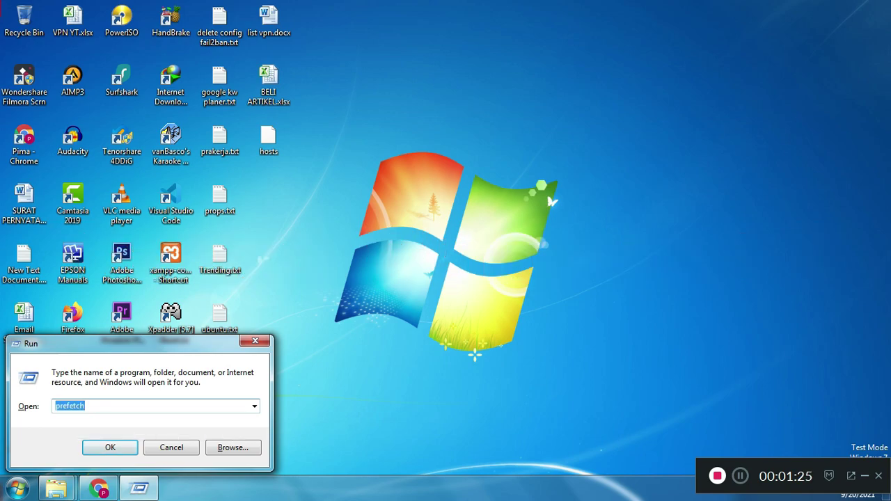
pyautogui.press('Return')
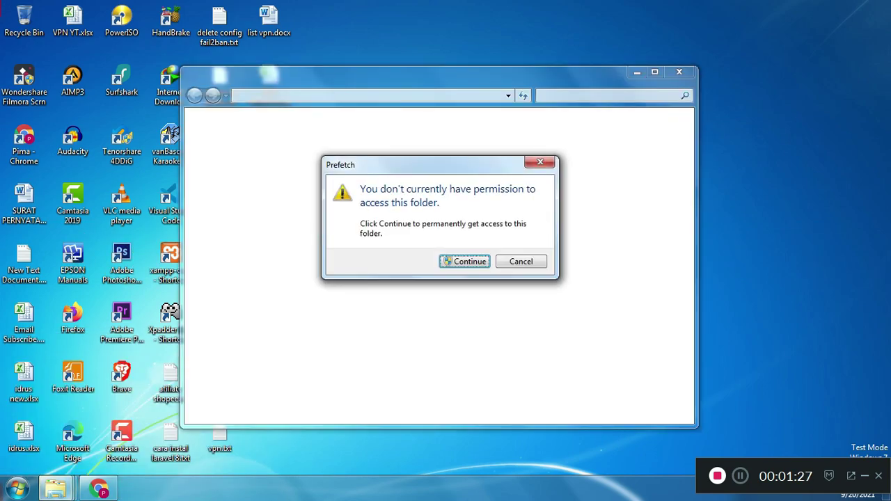
pyautogui.press('Return')
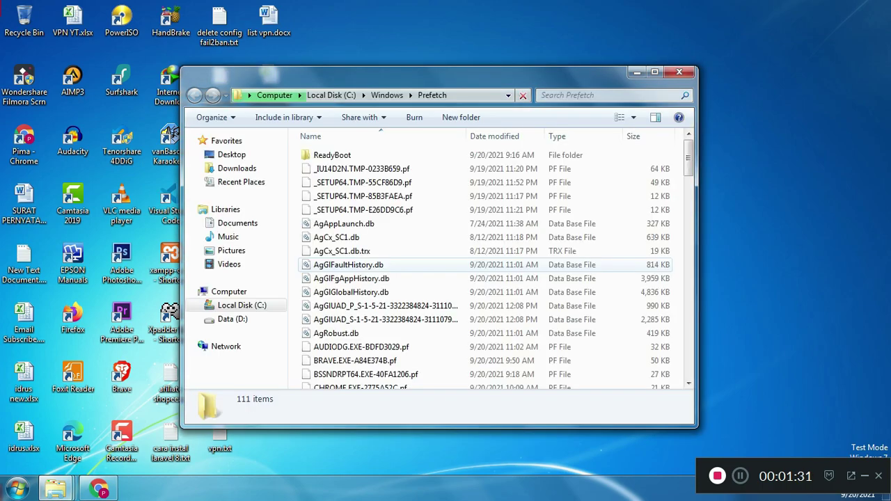
pyautogui.click(654, 72)
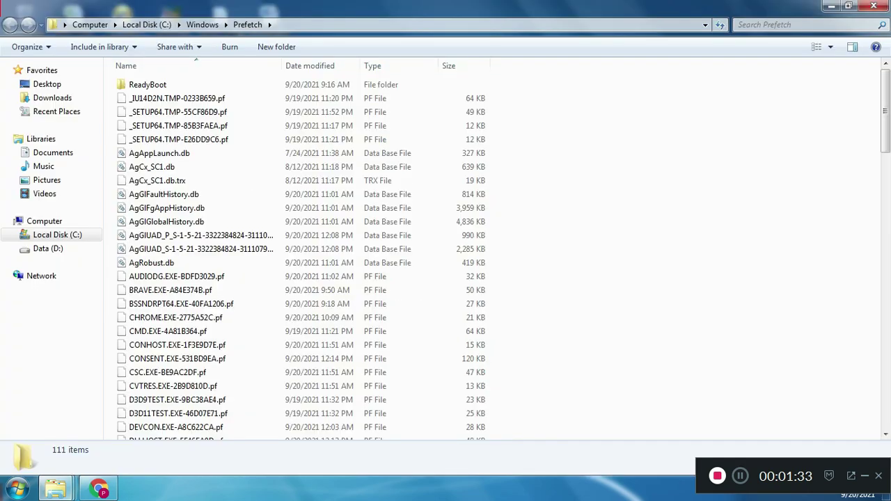
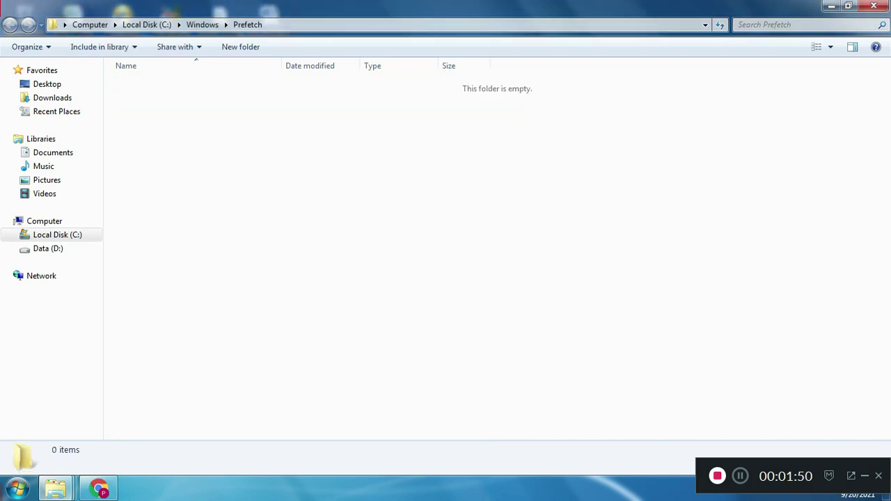
pyautogui.click(873, 6)
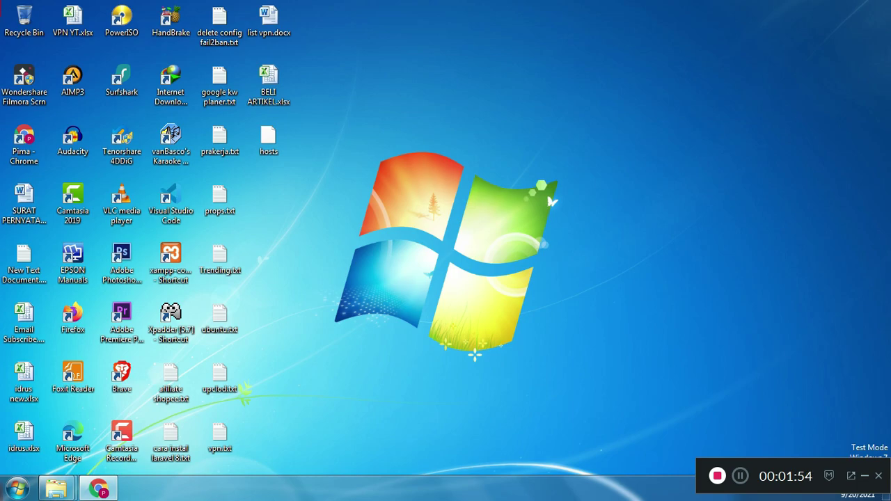
# Step: Open the Windows Temp folder with the Run command temp
pyautogui.press('super+r')
pyautogui.write('te')
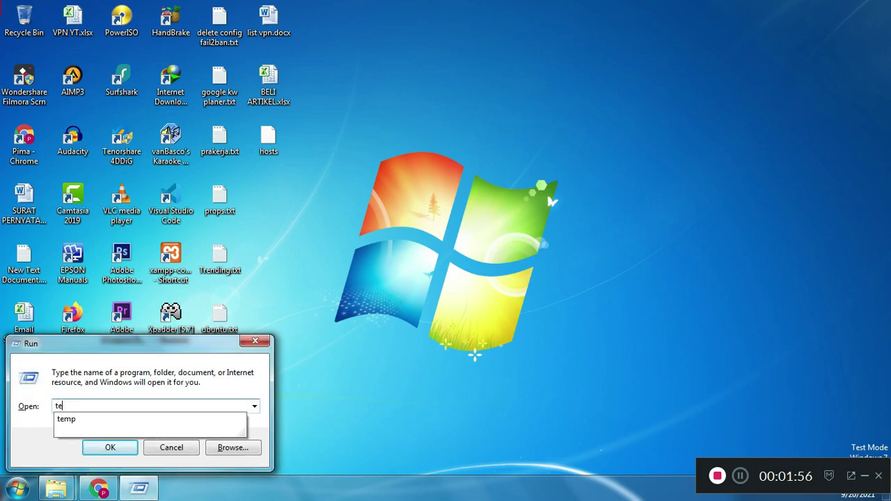
pyautogui.write('mp')
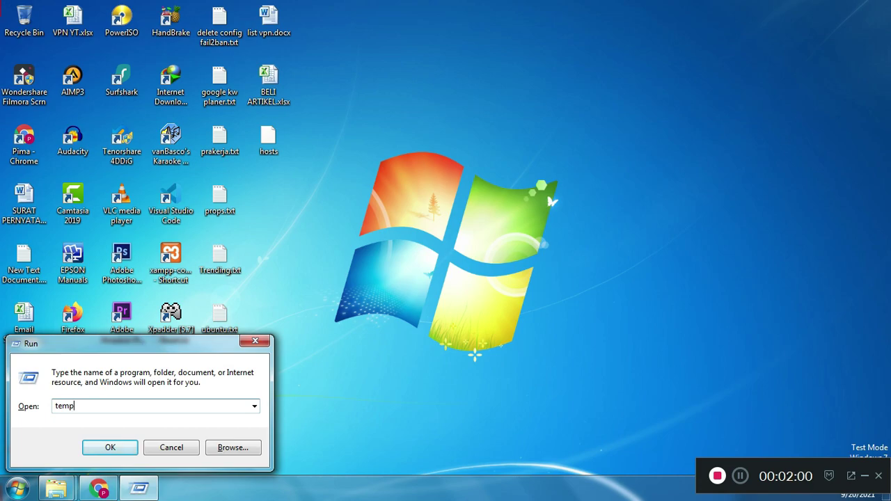
pyautogui.press('Return')
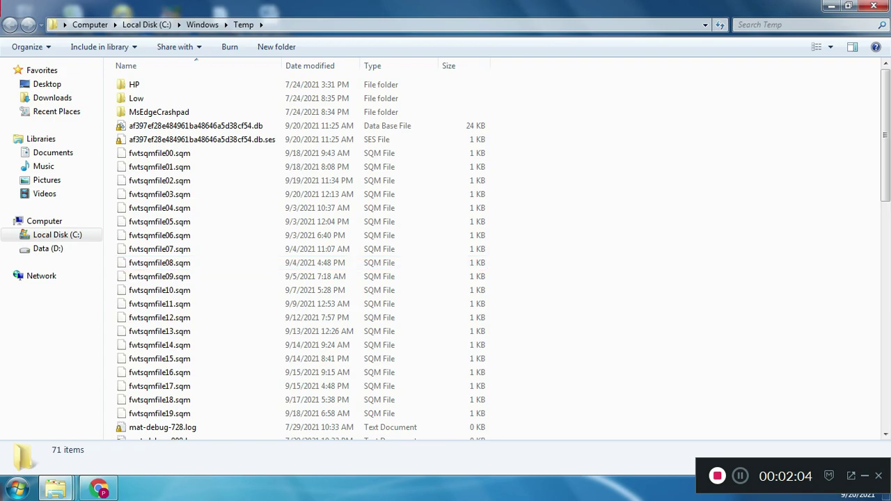
# Step: Delete all items in the Windows Temp folder, granting administrator permission for all current items, and minimize the window
pyautogui.hotkey('ctrl', 'a')
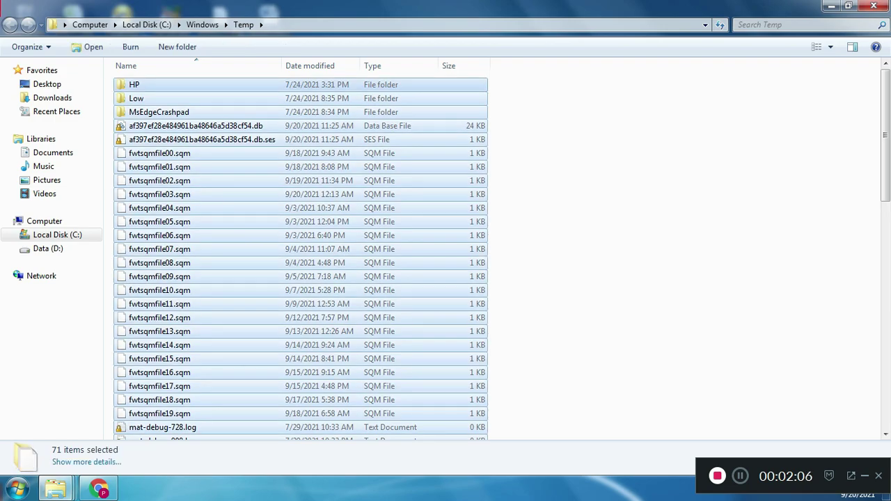
pyautogui.press('Delete')
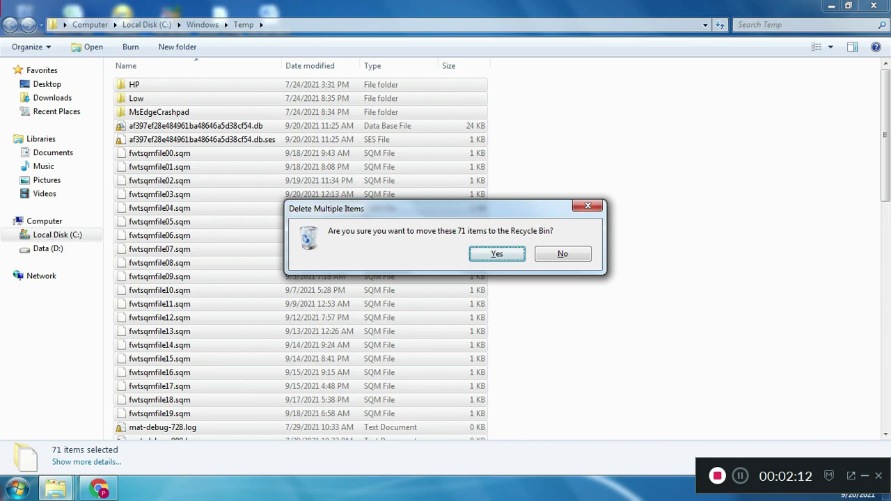
pyautogui.press('Return')
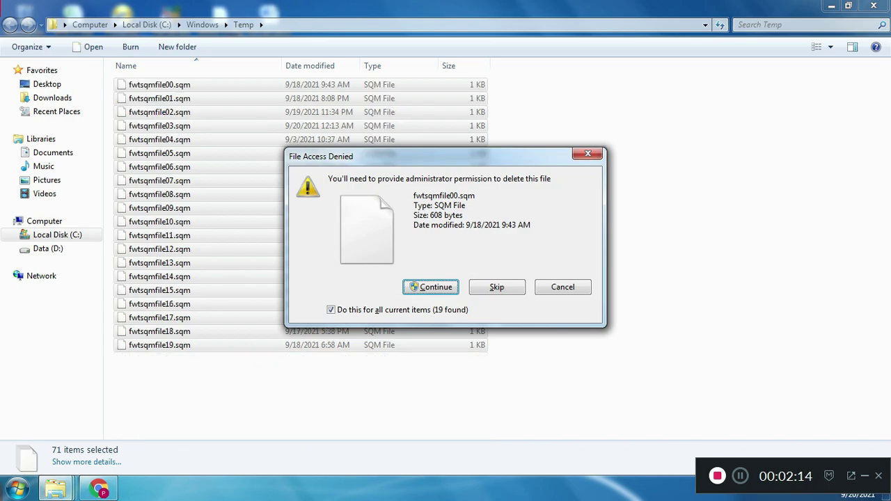
pyautogui.press('Return')
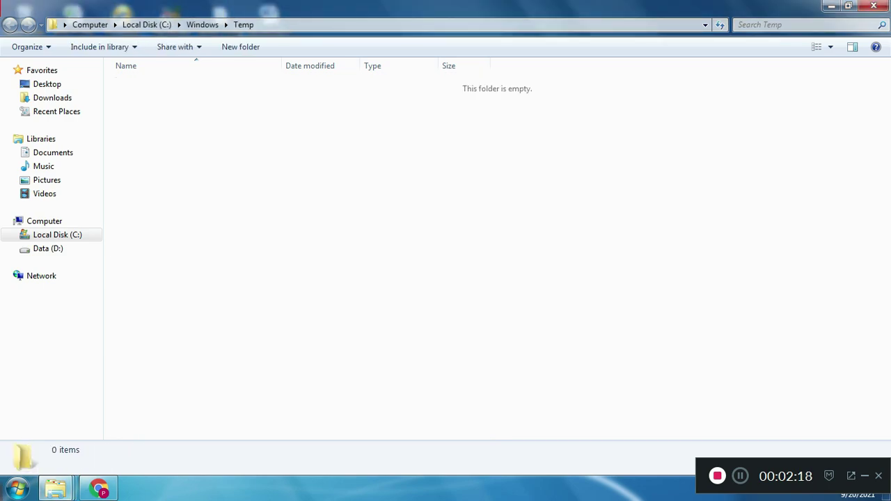
pyautogui.click(831, 6)
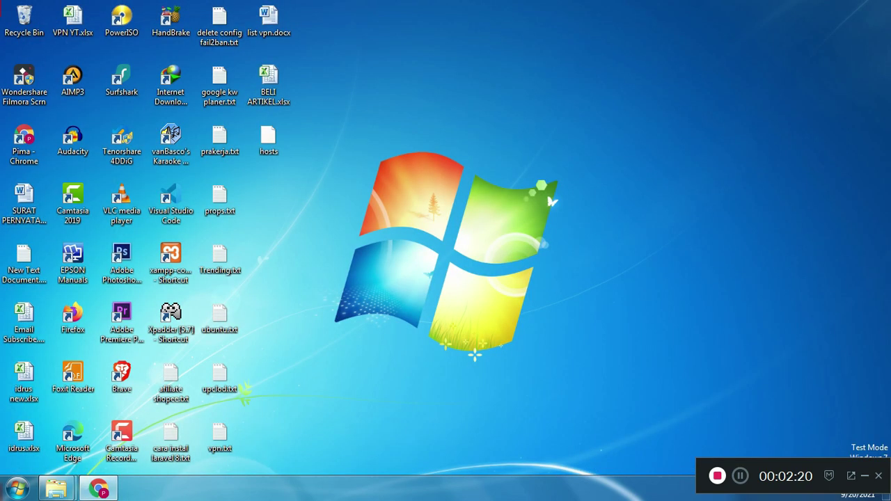
# Step: Open the user's local AppData Temp folder with the Run command %temp%
pyautogui.press('super+r')
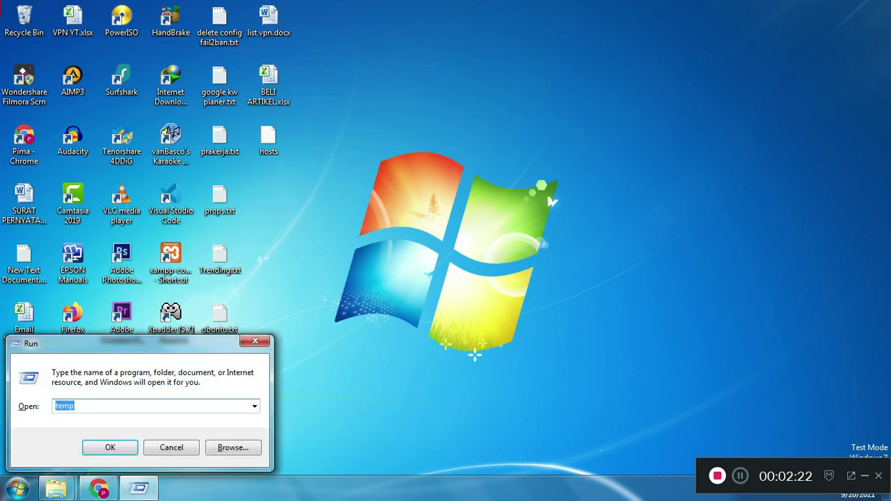
pyautogui.write('temp')
pyautogui.write('%')
pyautogui.press('End')
pyautogui.write('%')
pyautogui.press('Return')
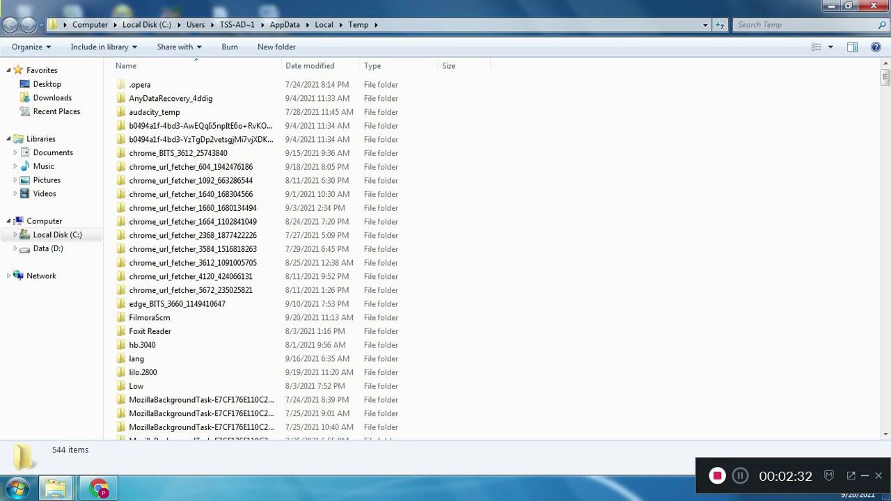
# Step: Delete all items in the user's Temp folder, skipping files that are in use, and close the window
pyautogui.hotkey('ctrl', 'a')
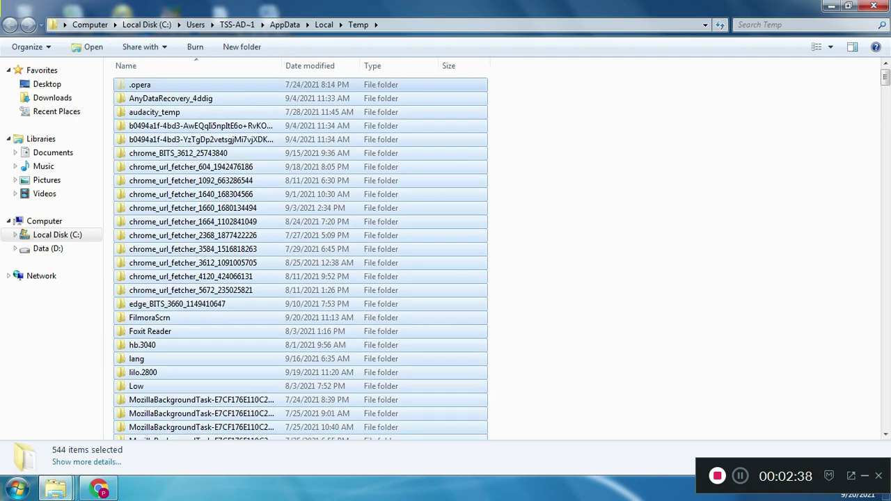
pyautogui.press('Delete')
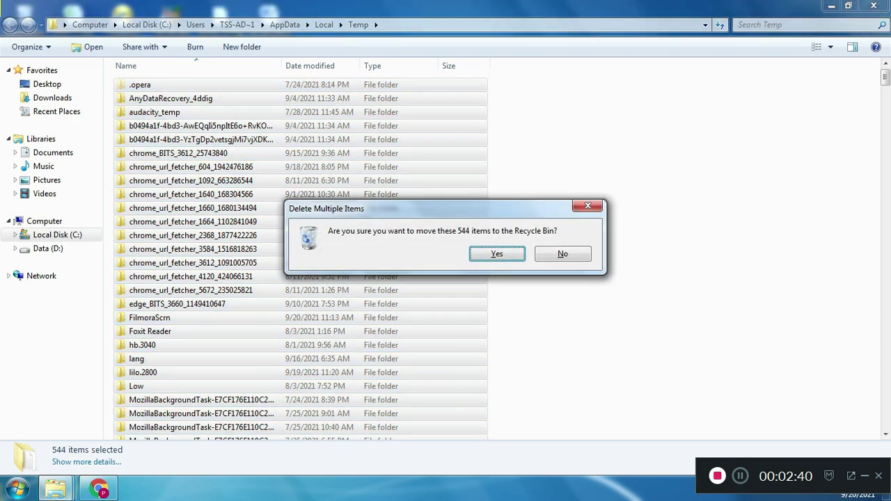
pyautogui.press('Return')
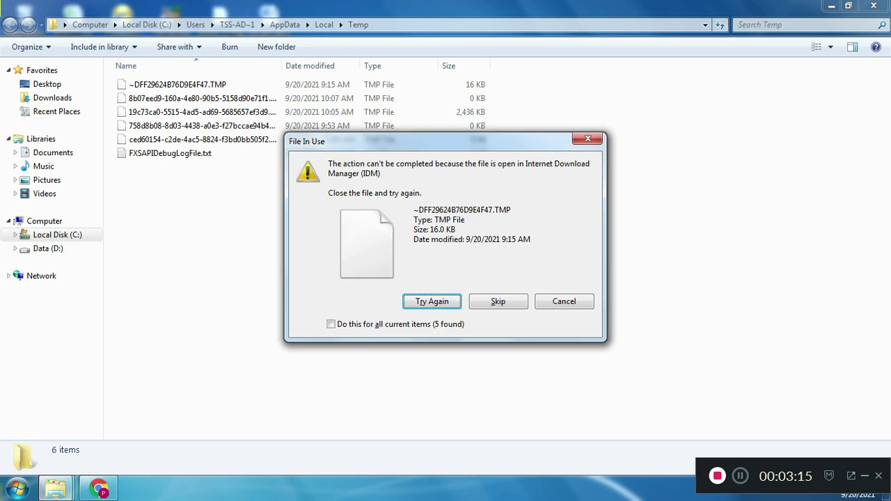
pyautogui.press('Tab')
pyautogui.press('Return')
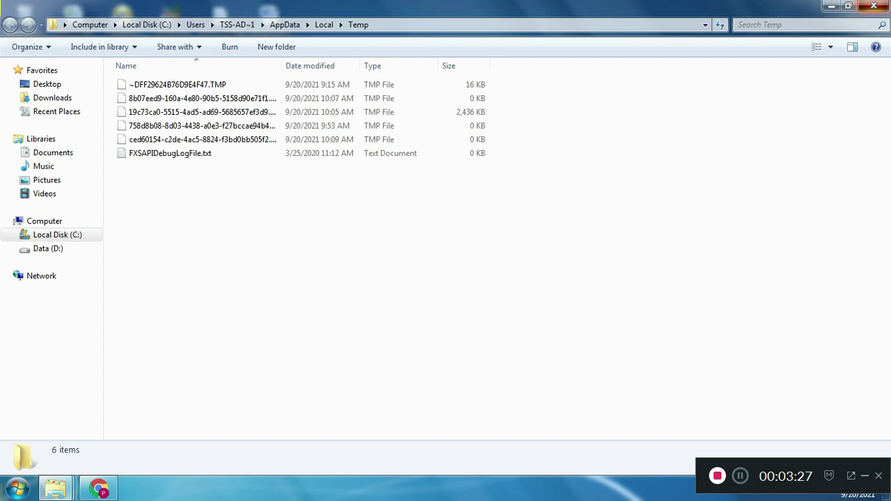
pyautogui.click(873, 6)
# Step: Refresh the desktop twice
pyautogui.rightClick(433, 192)
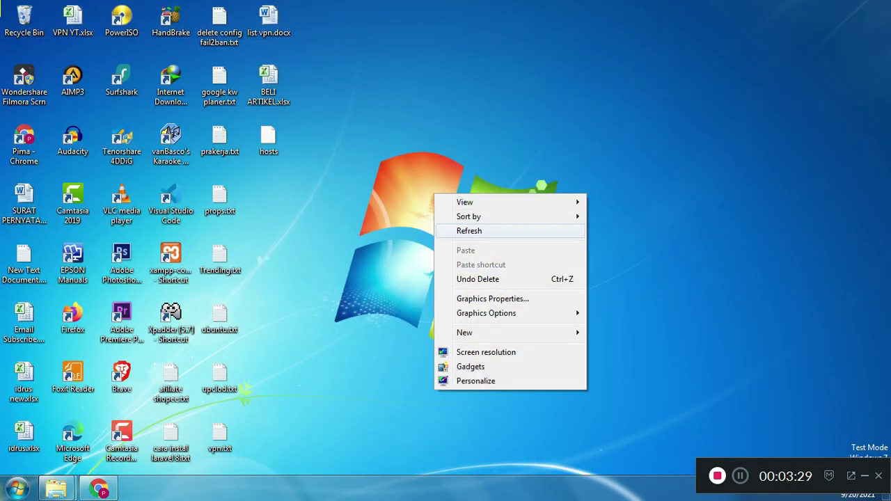
pyautogui.click(467, 233)
pyautogui.rightClick(391, 215)
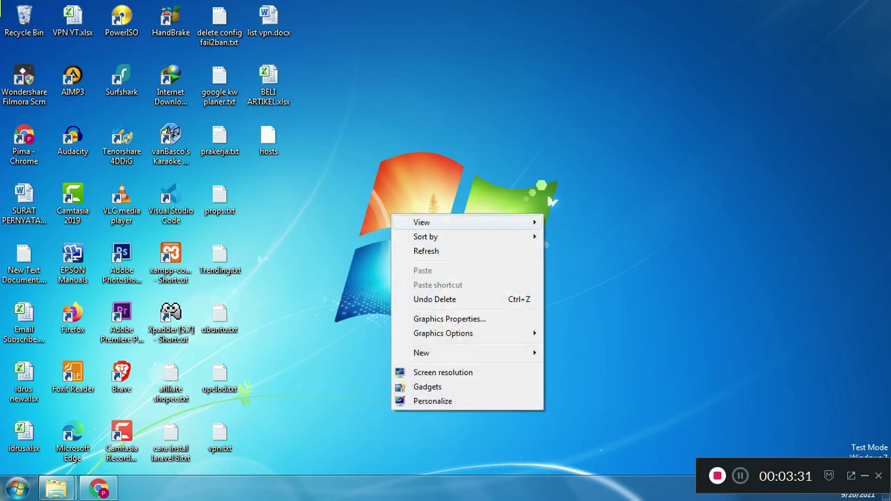
pyautogui.click(426, 251)
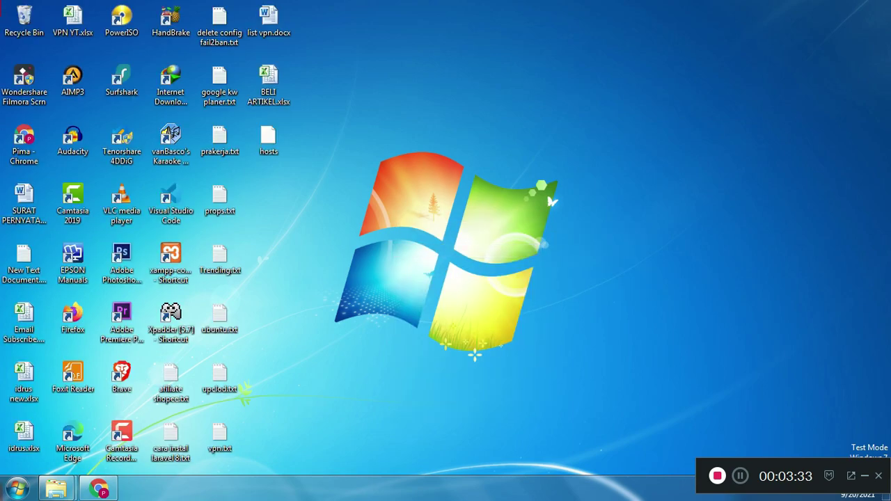